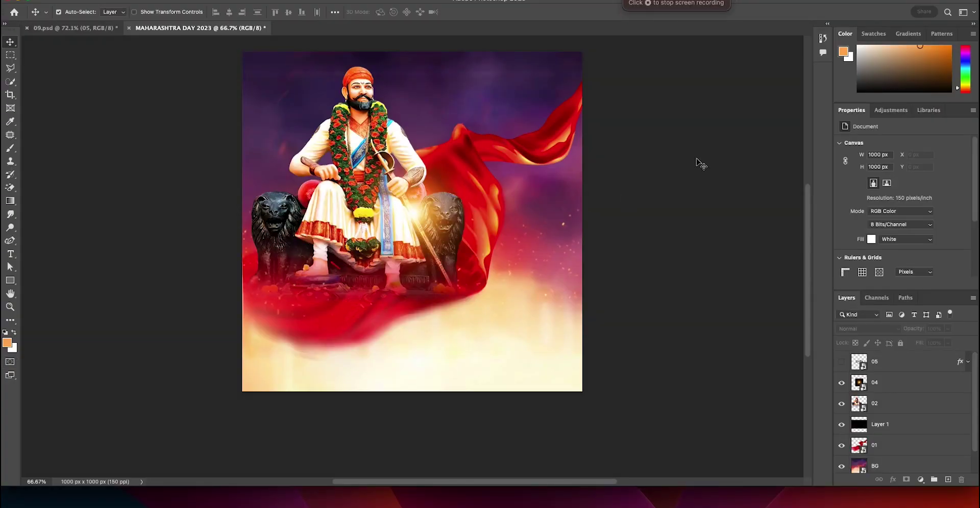
Step: Delete layers 01 through 05 from the poster so only the BG backdrop layer remains
scroll(529, 325, "up", 5)
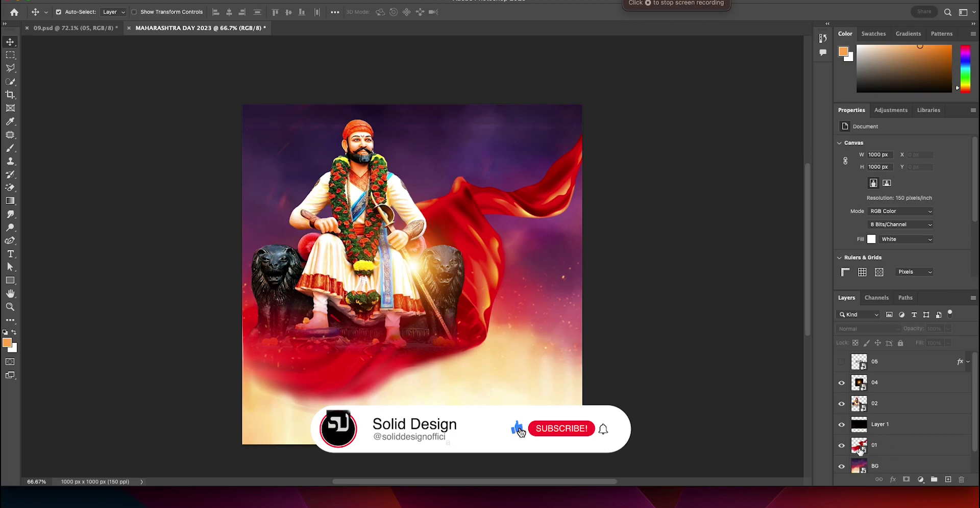
left_click(890, 448)
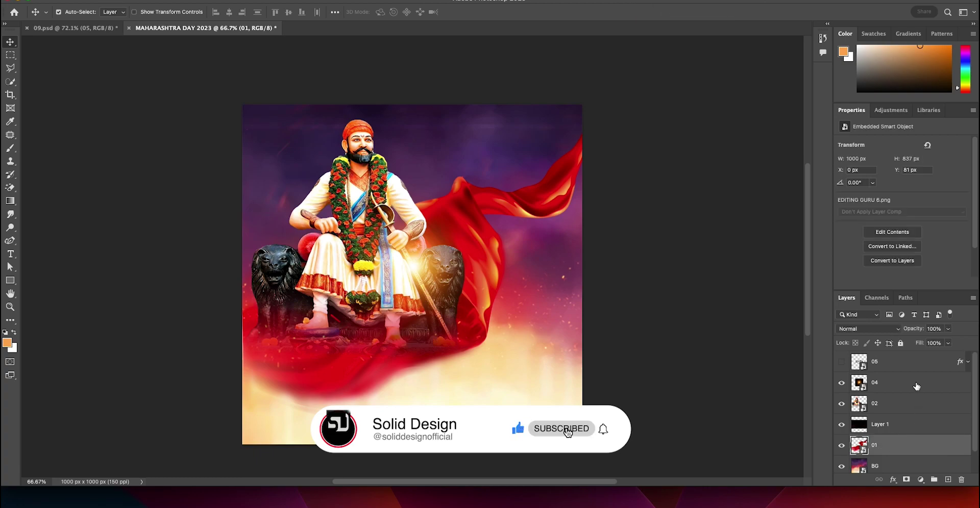
left_click(903, 369, "shift")
key("Delete")
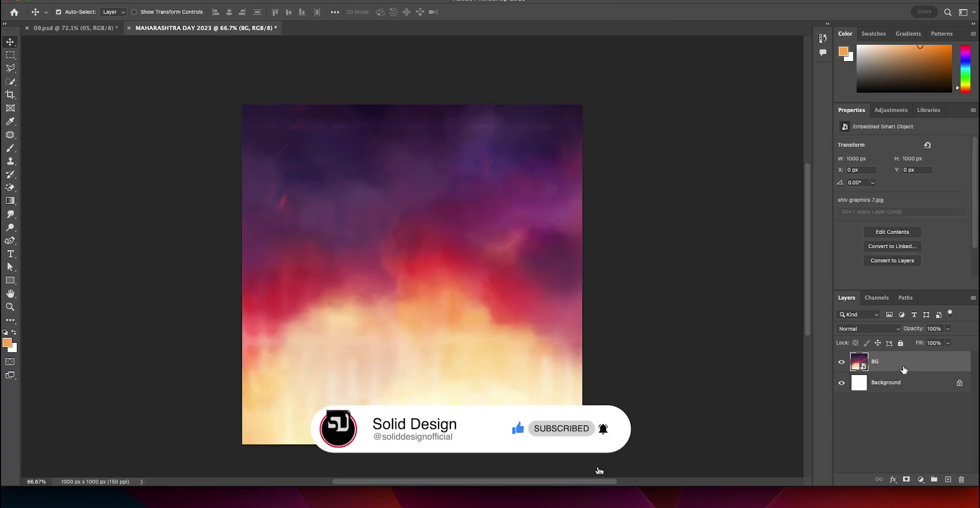
Step: Copy red ribbon layer 01 and Layer 1 from 09.psd into the poster, making the ribbon visible
left_click(98, 29)
scroll(888, 443, "down", 3)
scroll(887, 439, "down", 2)
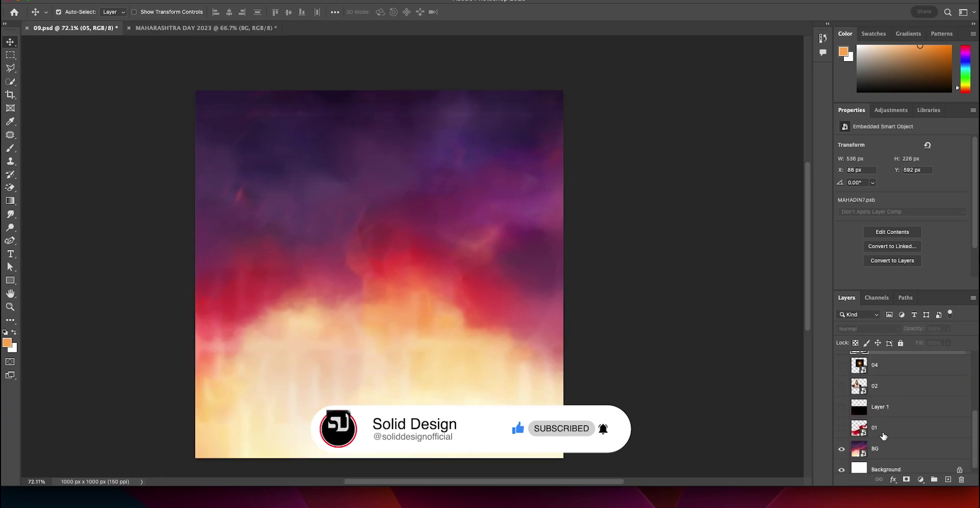
scroll(885, 434, "down", 3)
left_click(888, 428)
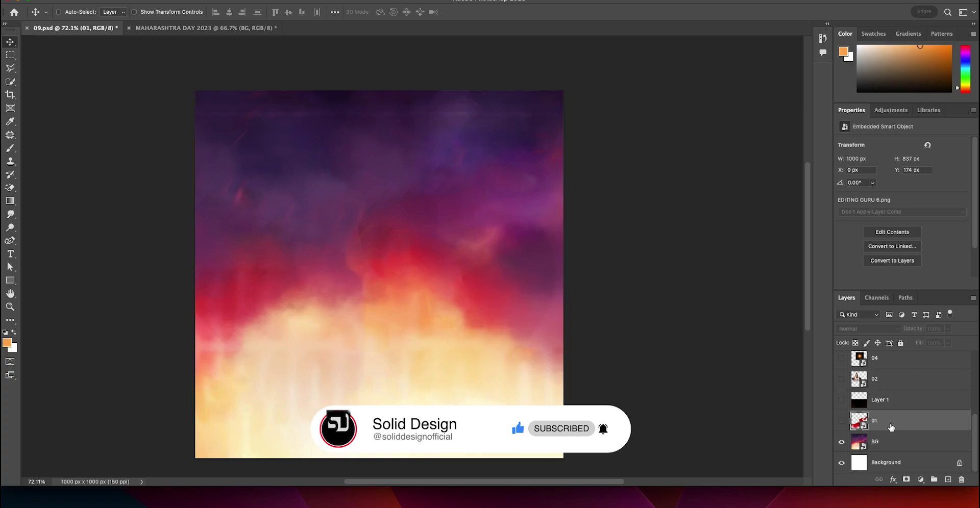
key("ctrl")
left_click(235, 30)
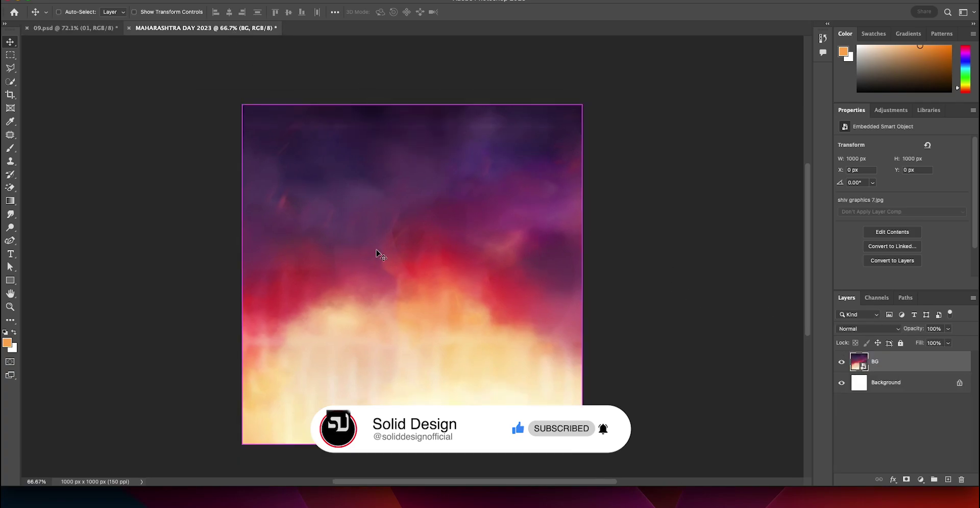
left_click_drag(376, 250, 376, 250)
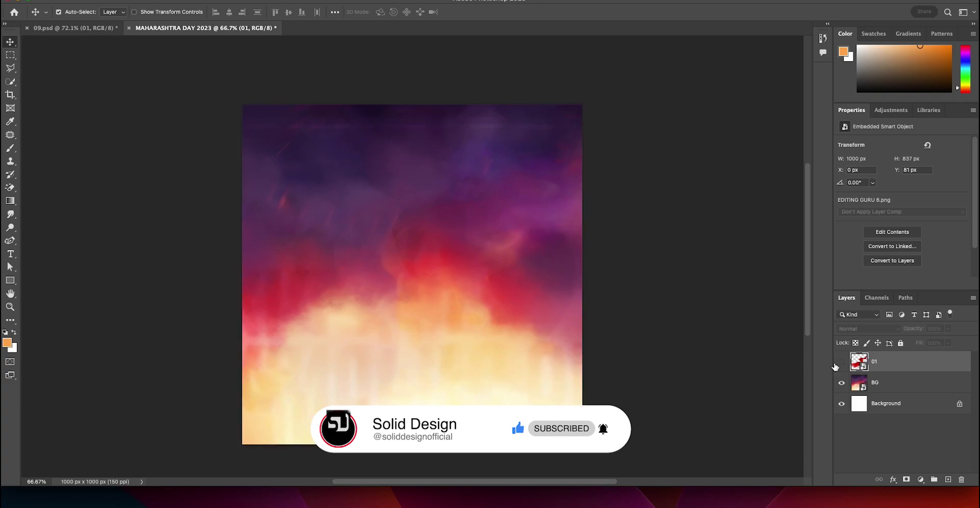
left_click(840, 362)
left_click(94, 28)
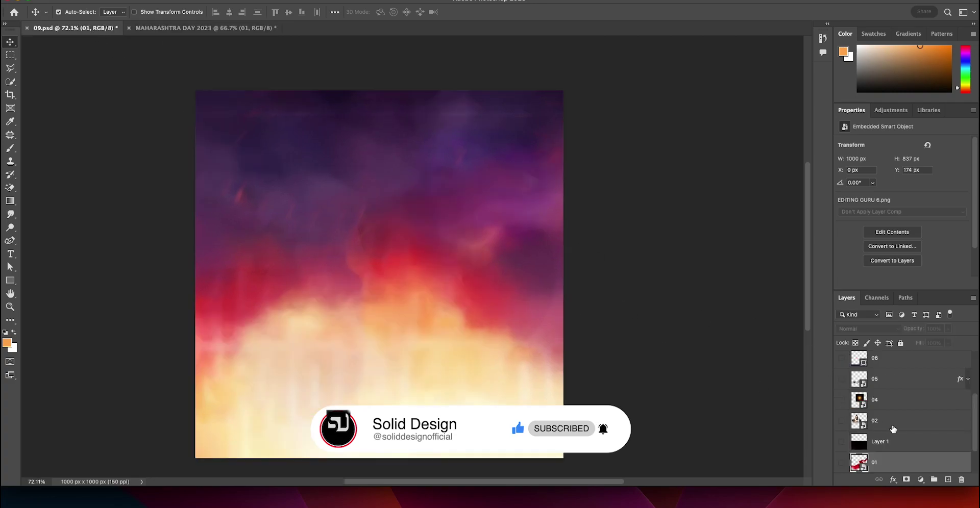
mouse_move(898, 442)
left_mouse_down()
mouse_move(213, 31)
mouse_move(409, 255)
left_mouse_up()
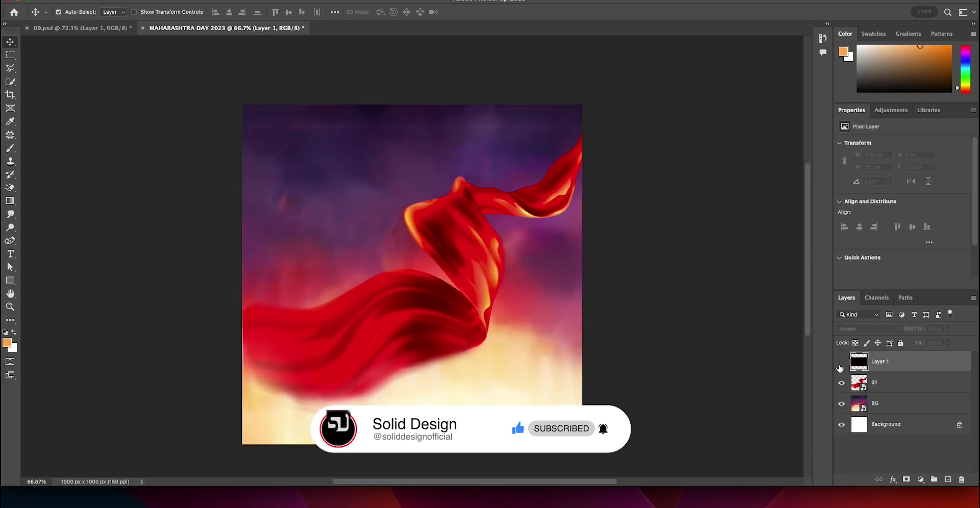
Step: Copy statue layer 02 and then glow layer 04 from 09.psd into the poster
left_click(94, 28)
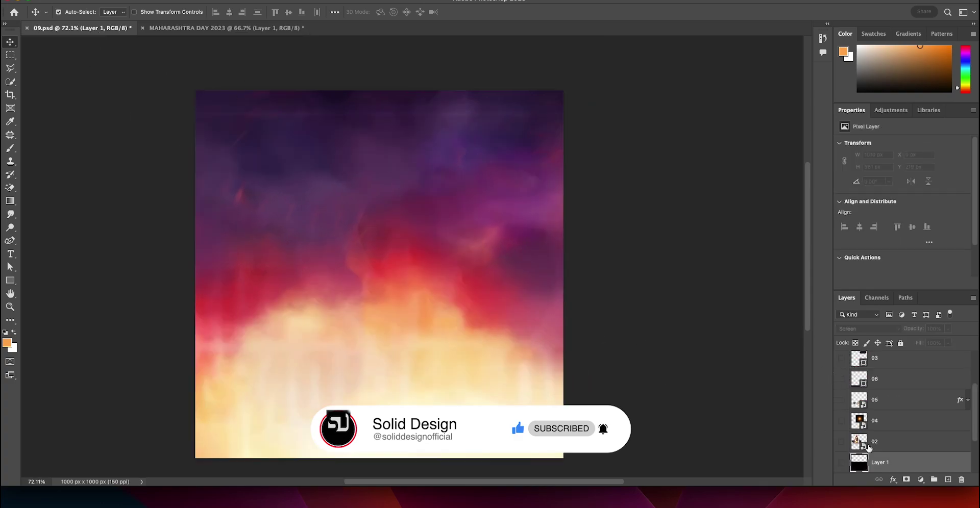
left_click(895, 445)
mouse_move(874, 433)
left_mouse_down()
mouse_move(432, 354)
mouse_move(439, 286)
mouse_move(365, 231)
mouse_move(350, 234)
left_mouse_up()
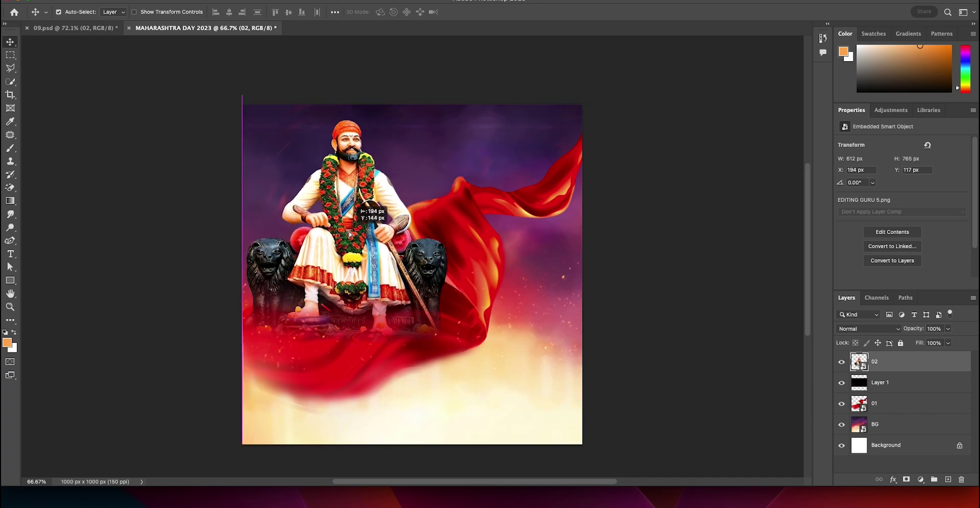
left_click(75, 27)
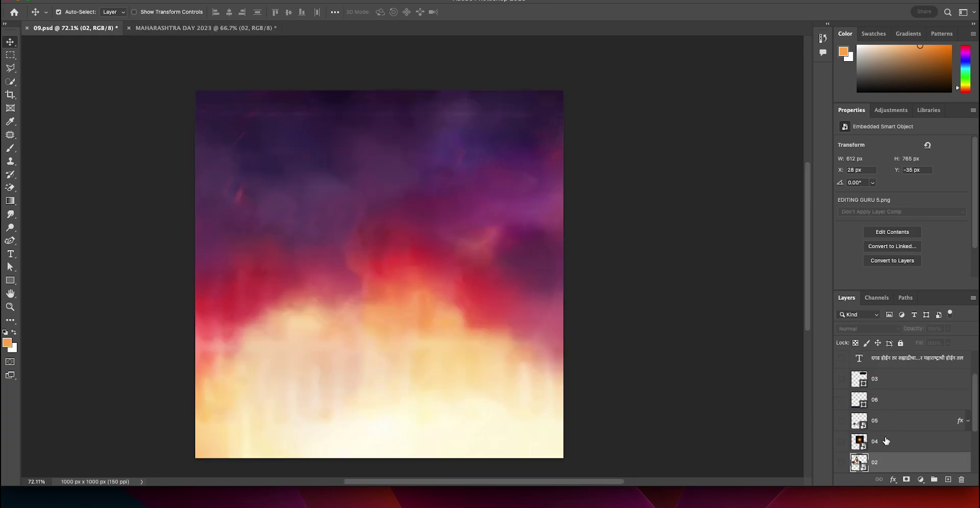
left_click(886, 441)
left_click_drag(287, 202, 420, 282)
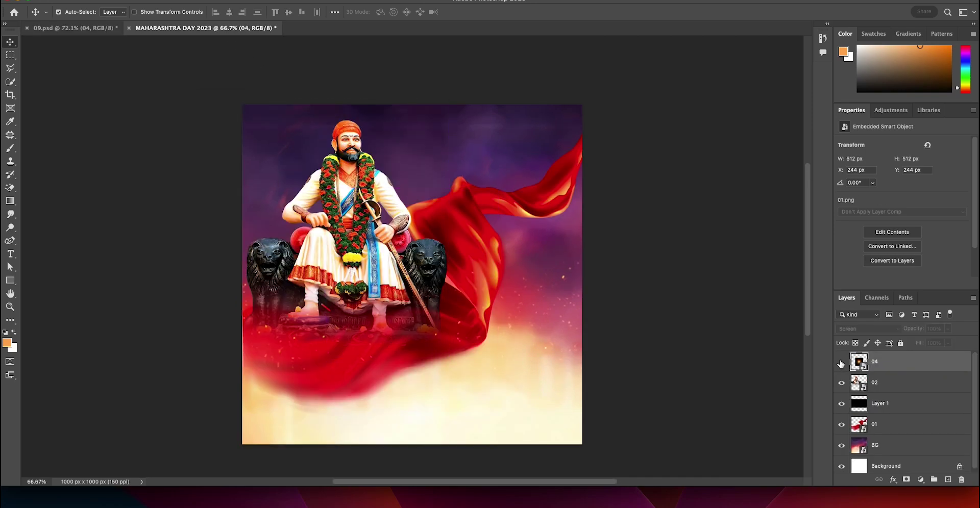
Step: Show glow layer 04 on the sword, then add title layer 05 at the lower left
left_click(841, 361)
left_click_drag(413, 275, 400, 247)
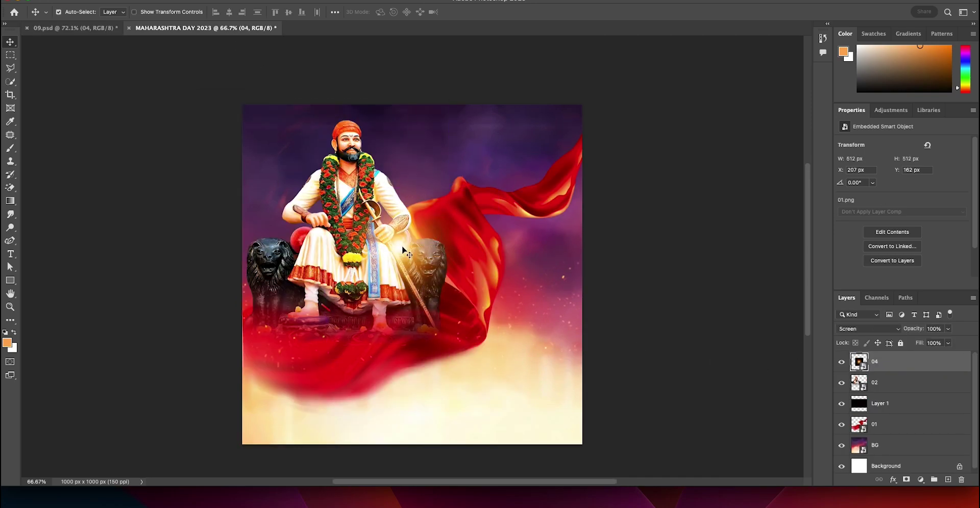
left_click(108, 30)
left_click(884, 449)
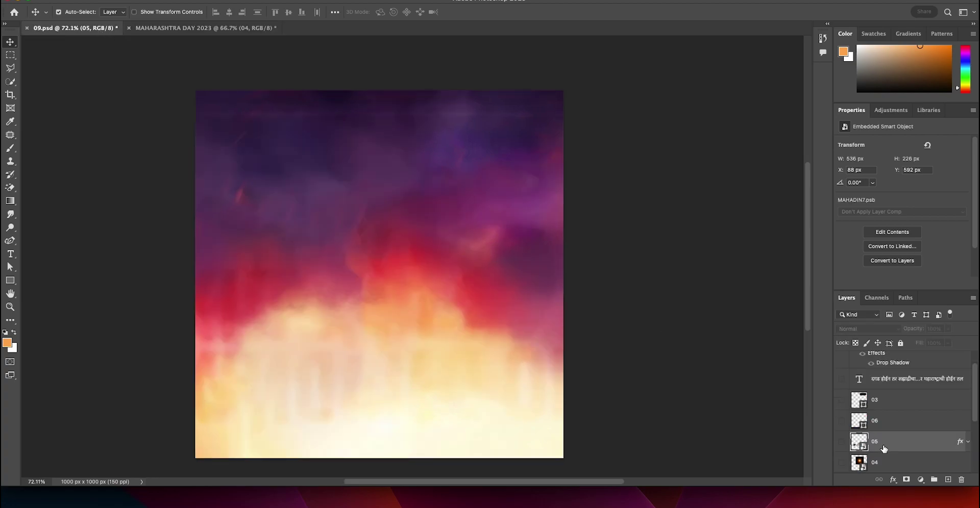
left_click(229, 29)
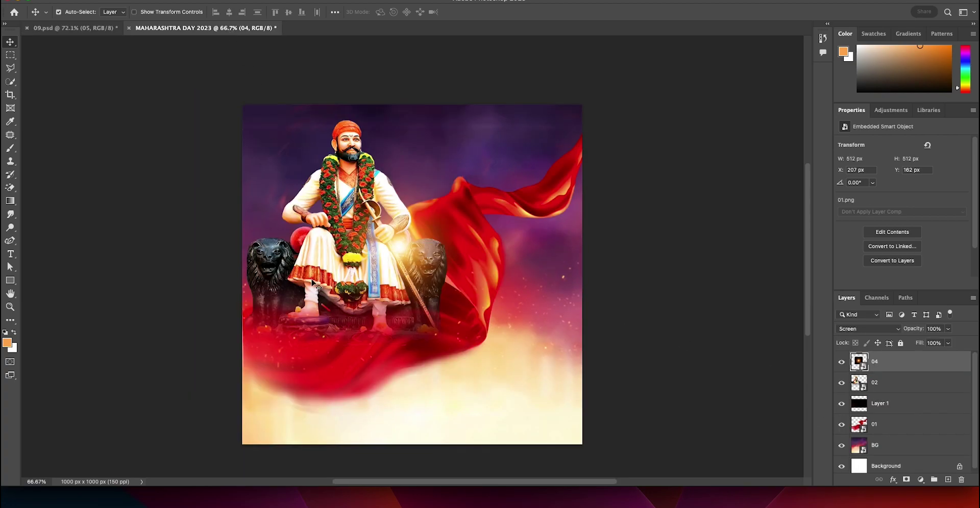
left_click_drag(312, 282, 369, 322)
left_click(841, 361)
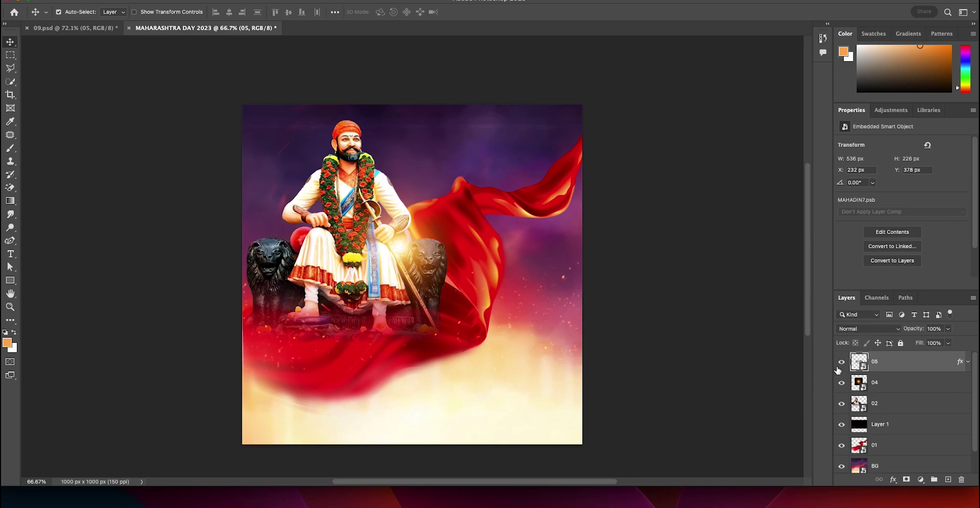
left_click_drag(486, 280, 427, 357)
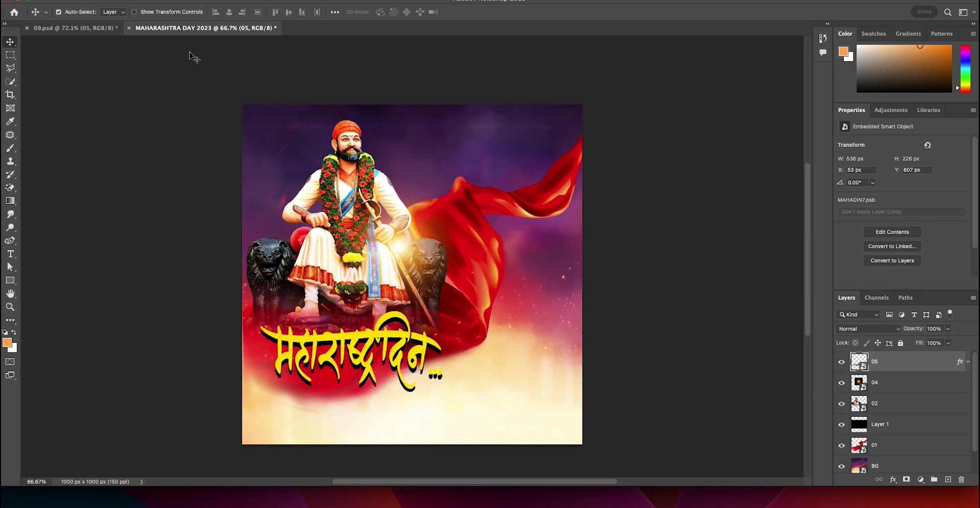
Step: Copy band layer 06 from 09.psd, show it and move it to the poster's bottom
left_click(85, 28)
left_click(880, 442)
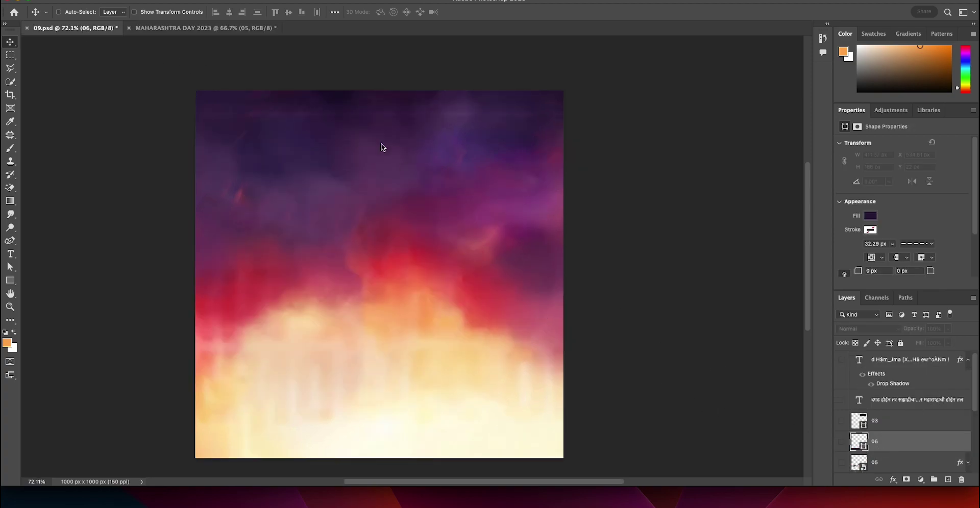
left_click_drag(382, 148, 292, 284)
left_click(842, 363)
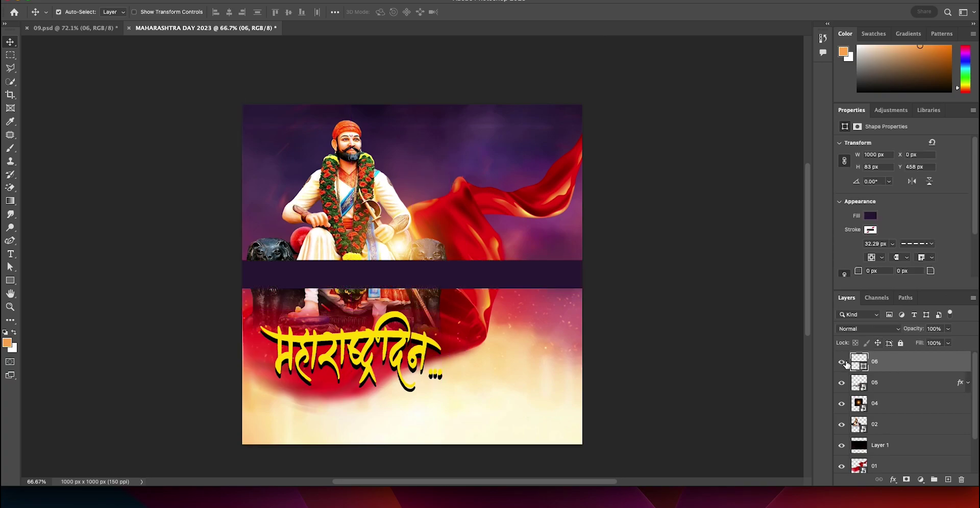
left_click_drag(511, 278, 507, 425)
Step: Copy rounded box layer 03 from 09.psd into the poster's upper right
left_click(97, 28)
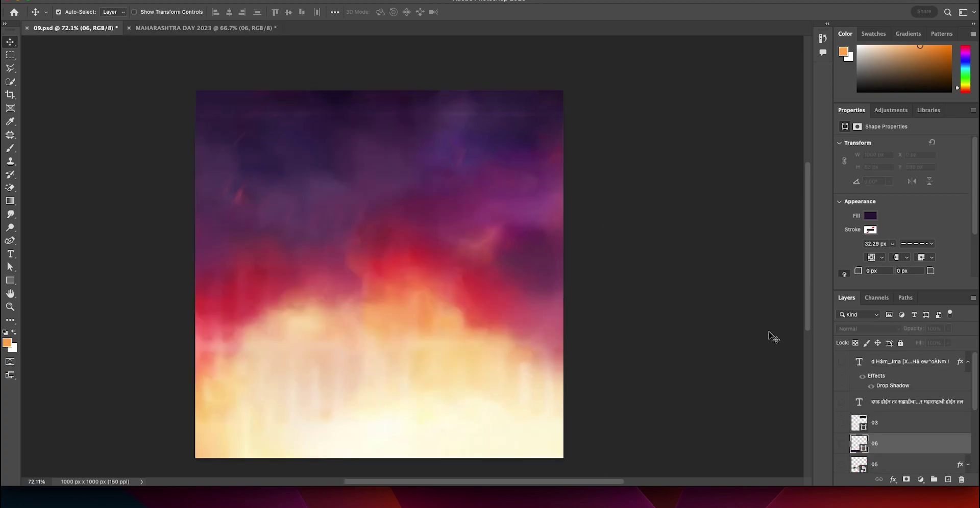
left_click(878, 424)
mouse_move(776, 395)
left_mouse_down()
mouse_move(376, 306)
mouse_move(798, 365)
mouse_move(518, 152)
left_mouse_up()
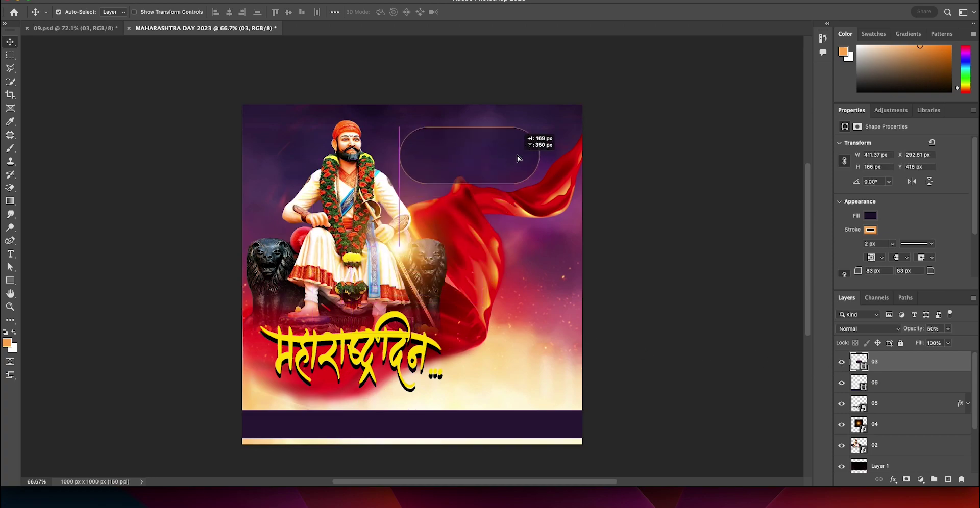
left_click(74, 28)
Step: Bring the four-line Marathi quote text into the poster inside the rounded box
left_click(876, 404)
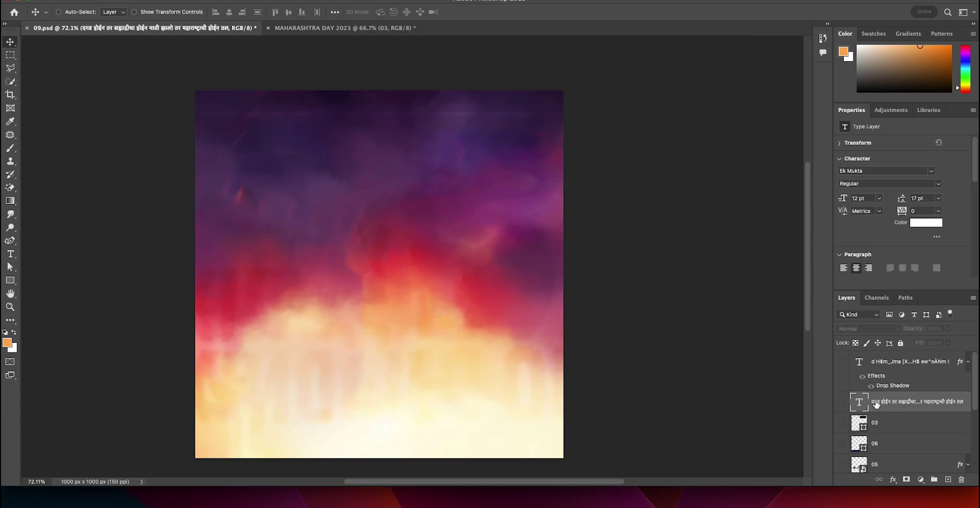
left_click_drag(533, 272, 409, 266)
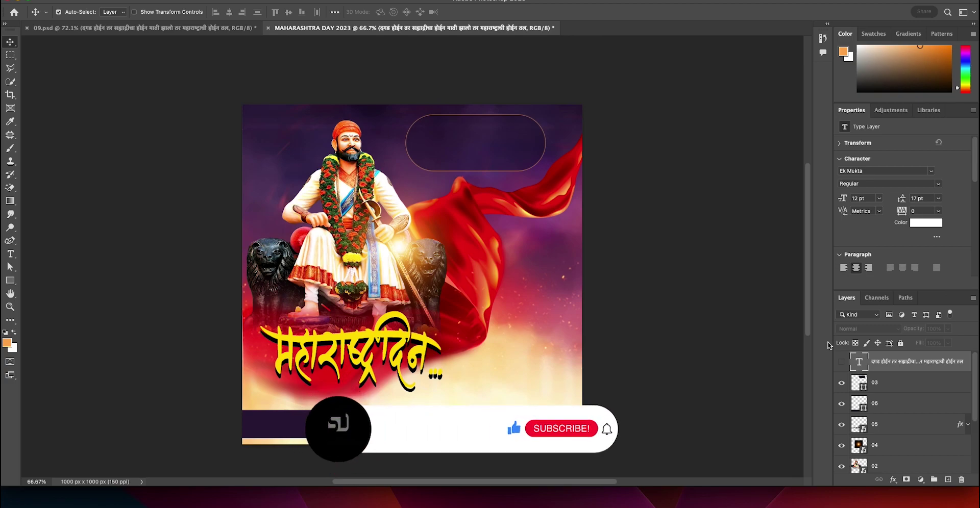
mouse_move(762, 362)
left_mouse_down()
mouse_move(474, 286)
mouse_move(518, 139)
left_mouse_up()
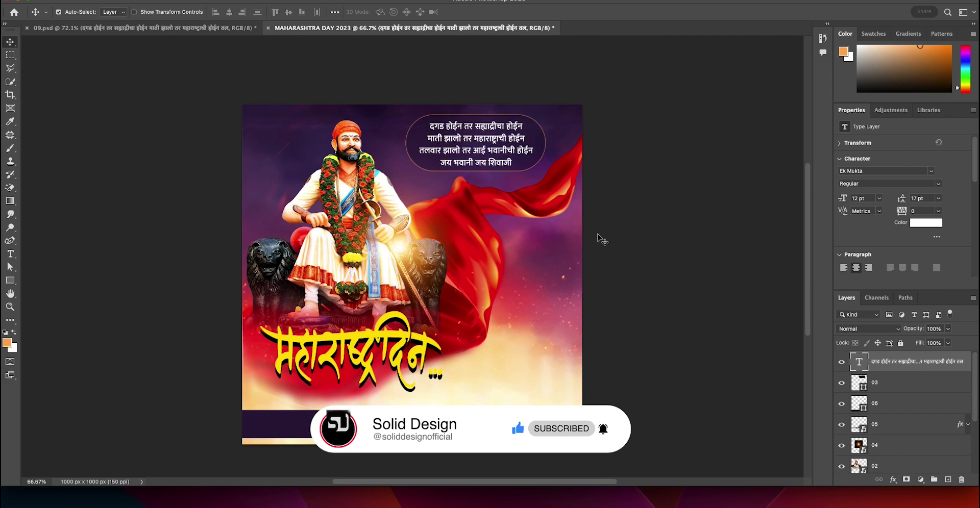
Step: Add the drop-shadowed two-line white greeting, show it, and move it down-left
left_click(151, 31)
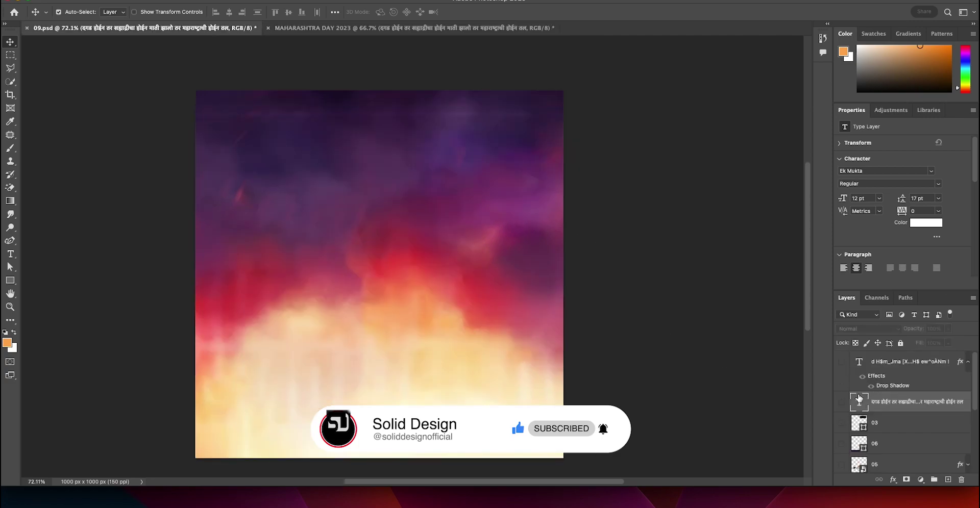
left_click(888, 362)
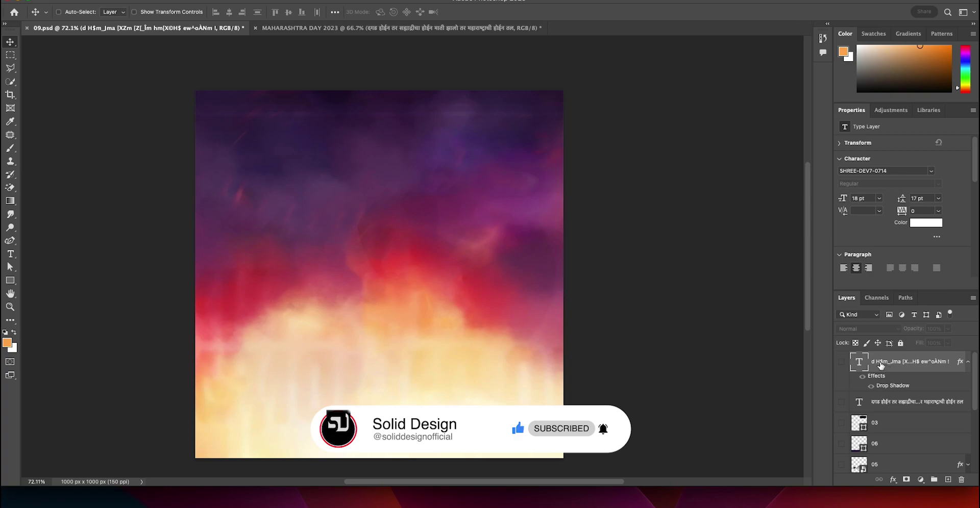
left_click(327, 29)
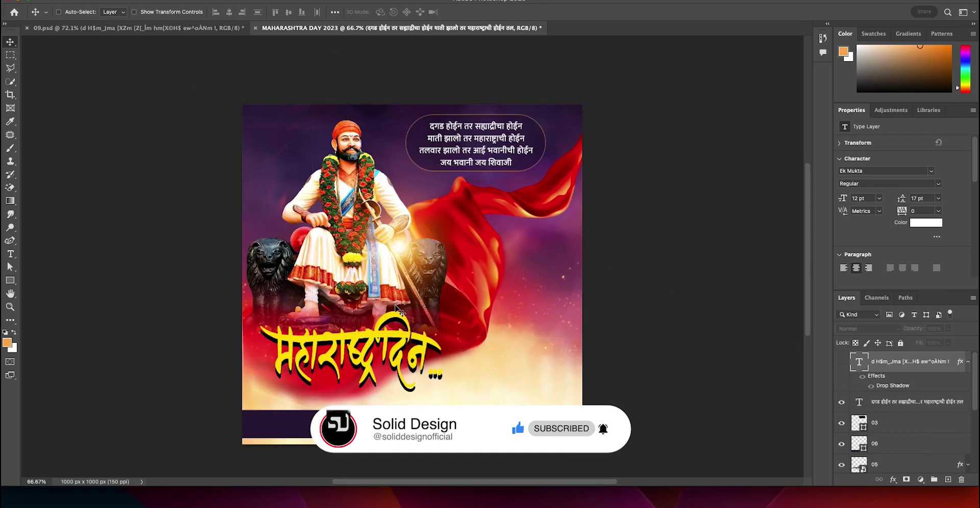
left_click(424, 330, "ctrl")
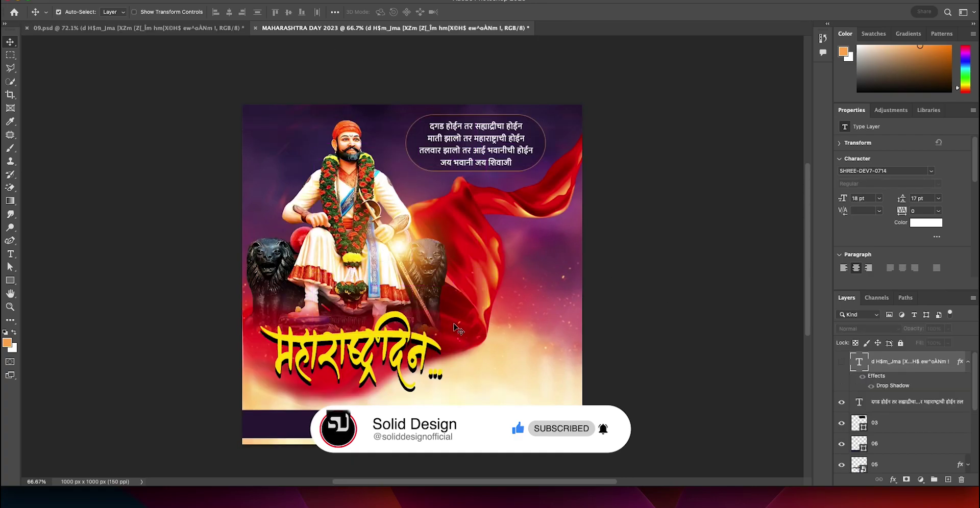
left_click(841, 362)
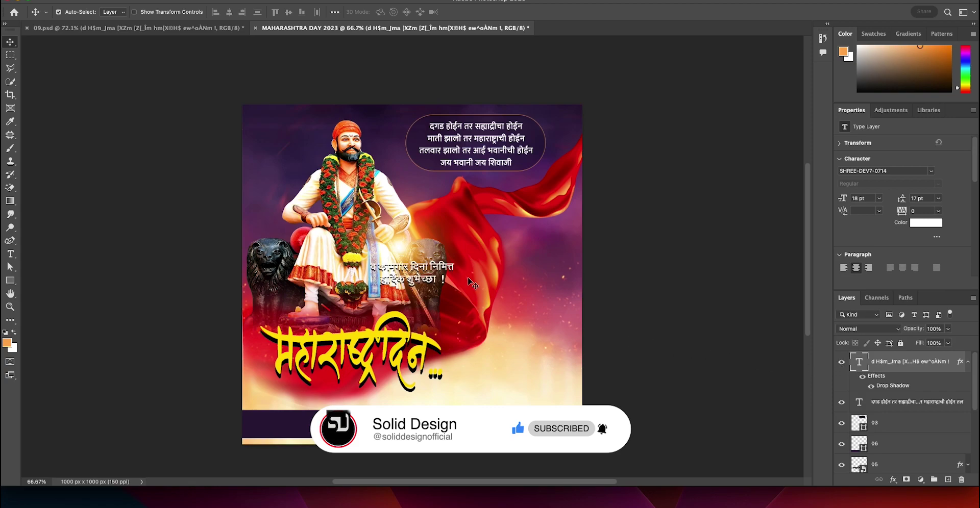
left_click_drag(391, 342, 359, 395)
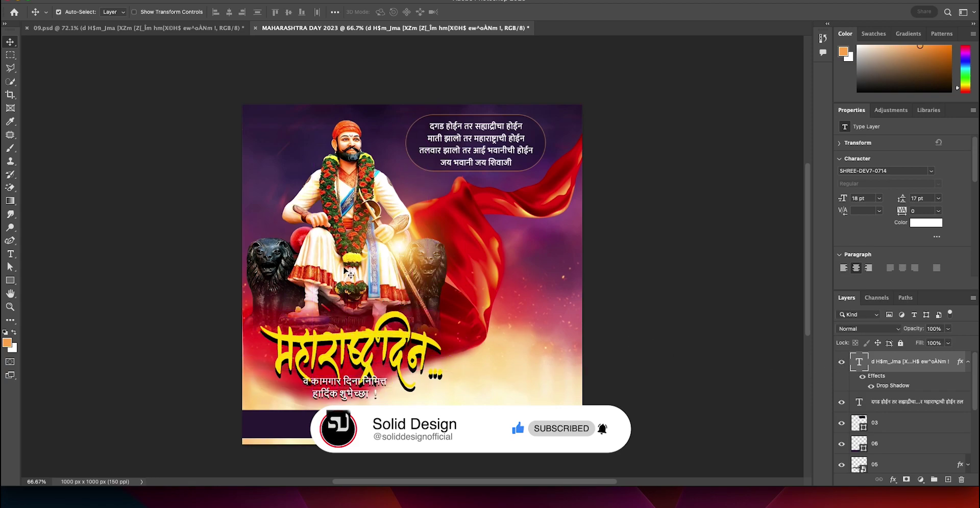
Step: Lower red cloth layer 01 by 40 px, shift the statue up-left, raise the title about 30 px
left_click(562, 214)
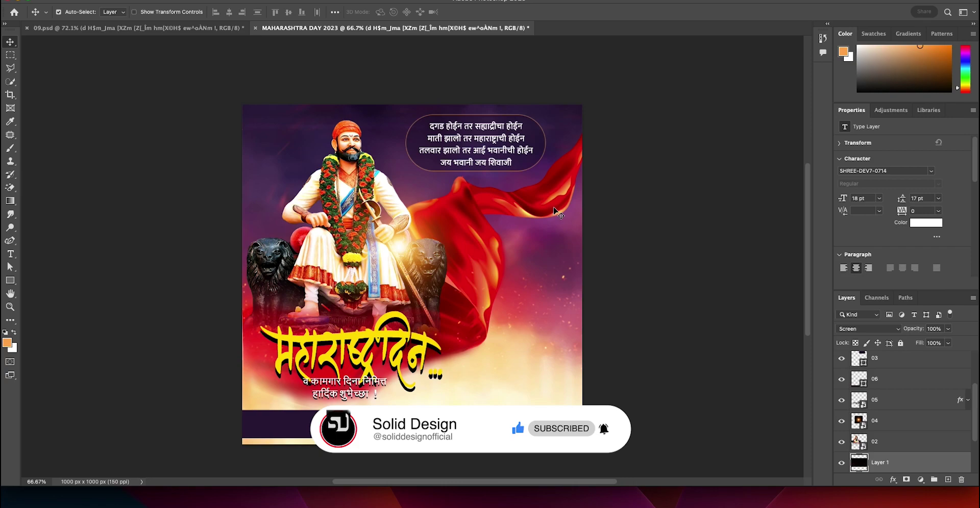
left_click(564, 183)
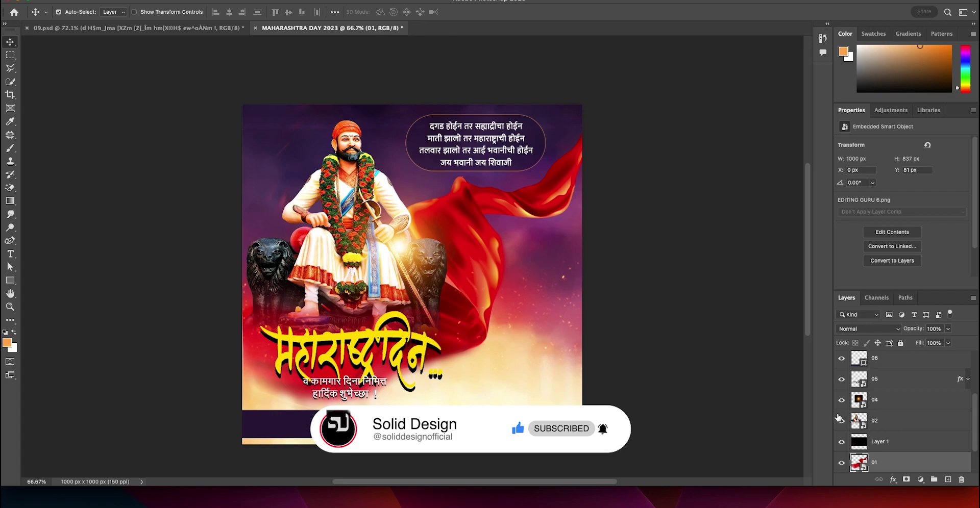
key("shift+Down")
key("shift+Down")
key("shift+Down")
key("shift+Down")
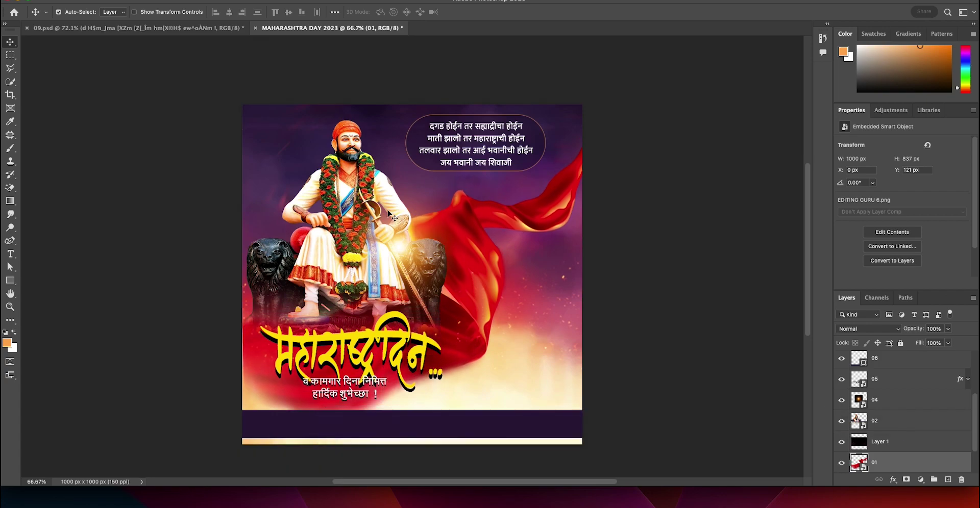
left_click_drag(355, 146, 353, 143)
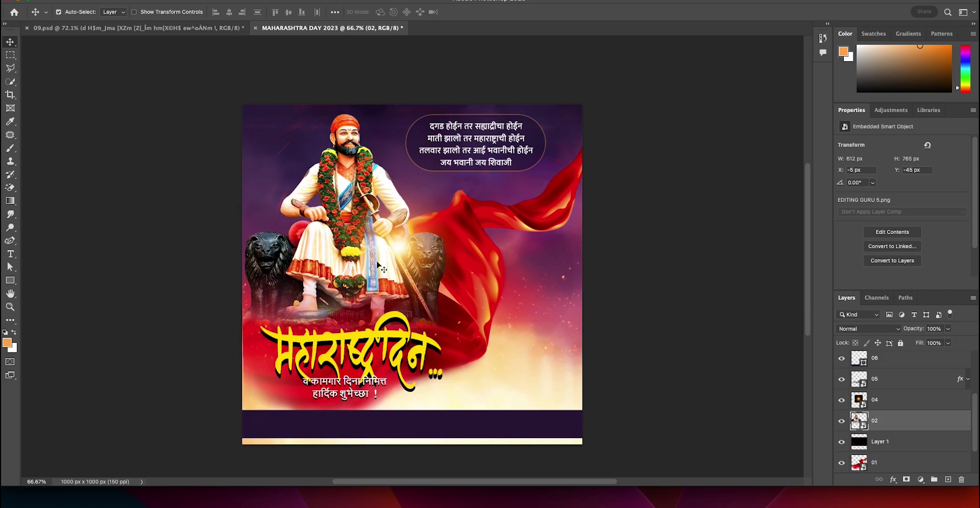
left_click_drag(412, 328, 403, 313)
left_click(652, 262)
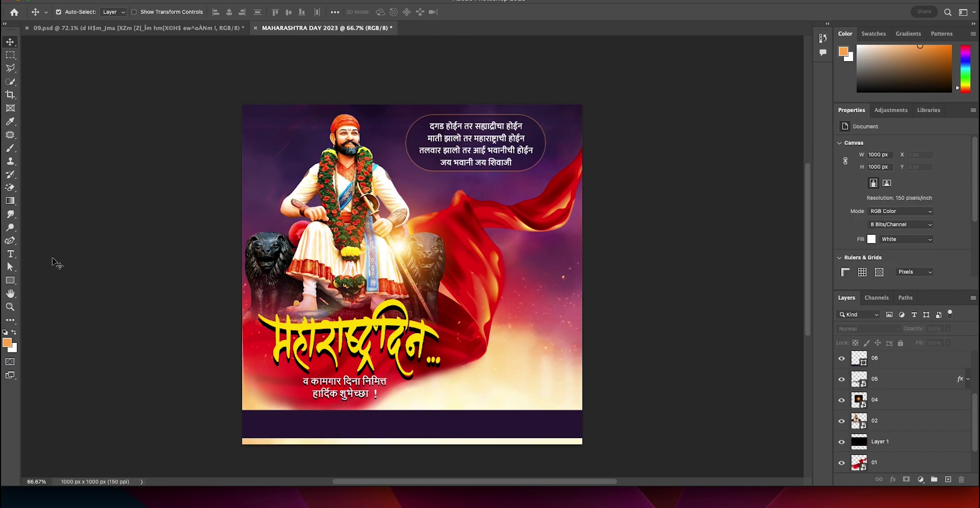
scroll(458, 209, "up", 5)
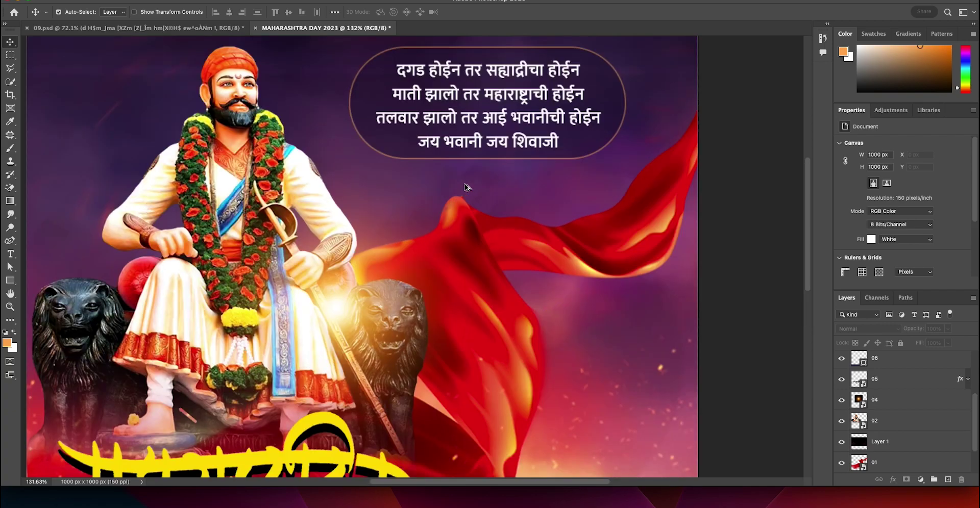
scroll(406, 330, "up", 5)
scroll(406, 330, "left", 5)
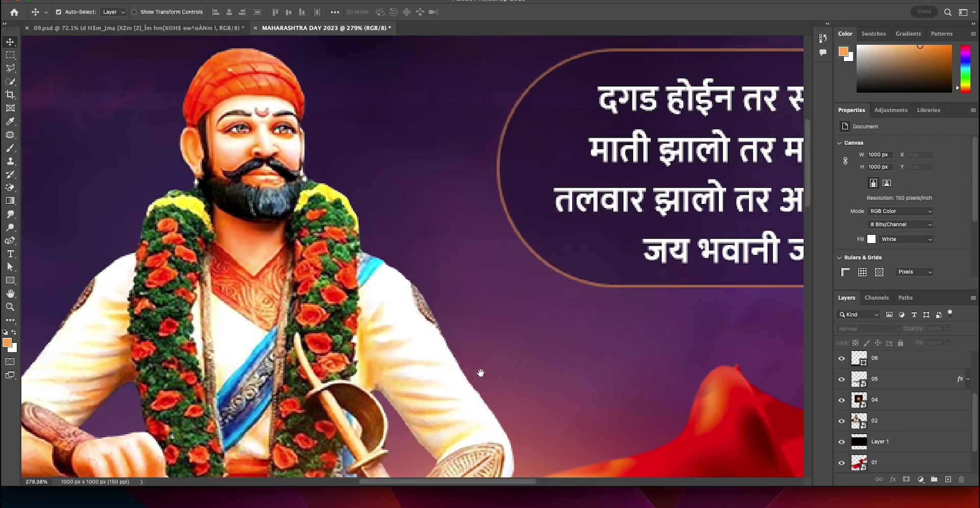
scroll(408, 316, "down", 5)
scroll(530, 219, "down", 5)
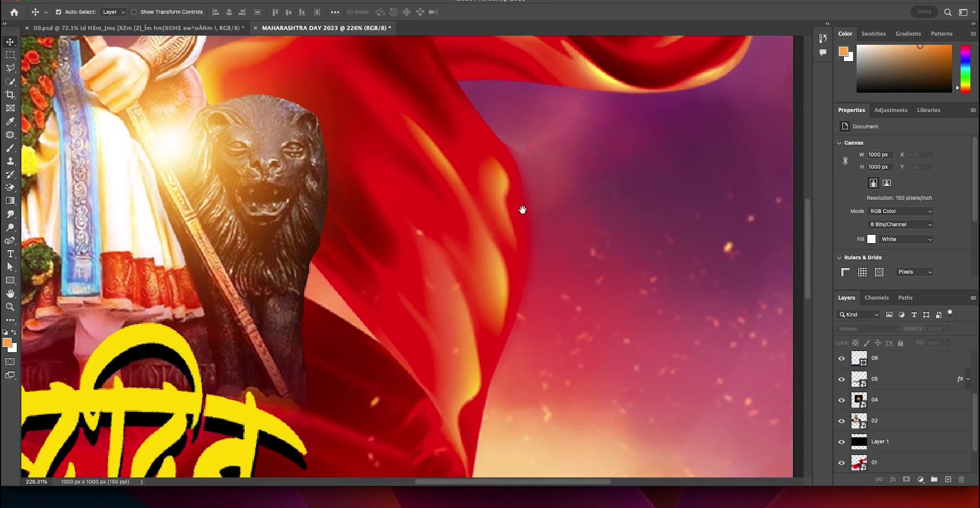
scroll(518, 275, "down", 2)
scroll(515, 306, "down", 3)
scroll(513, 285, "down", 2)
scroll(535, 362, "up", 2)
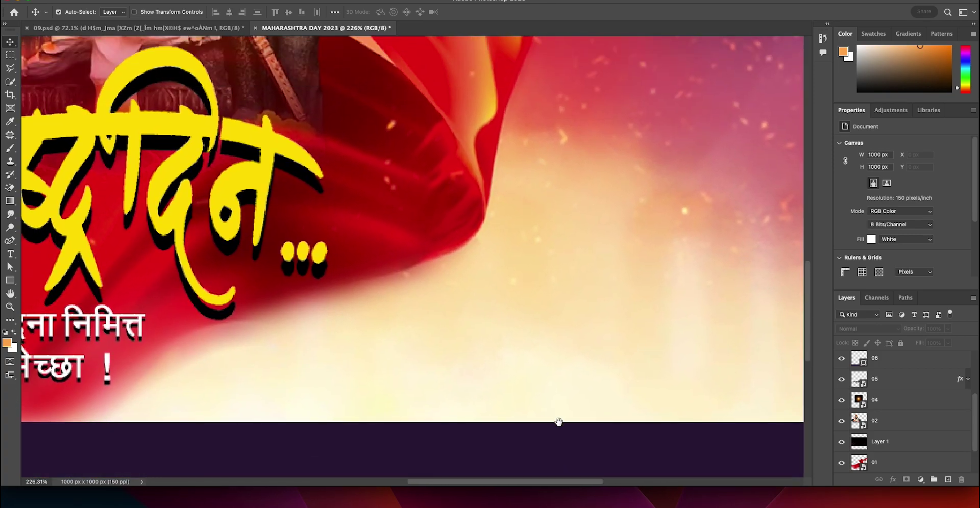
scroll(561, 422, "up", 1)
scroll(661, 422, "left", 3)
scroll(391, 409, "left", 2)
scroll(573, 413, "left", 5)
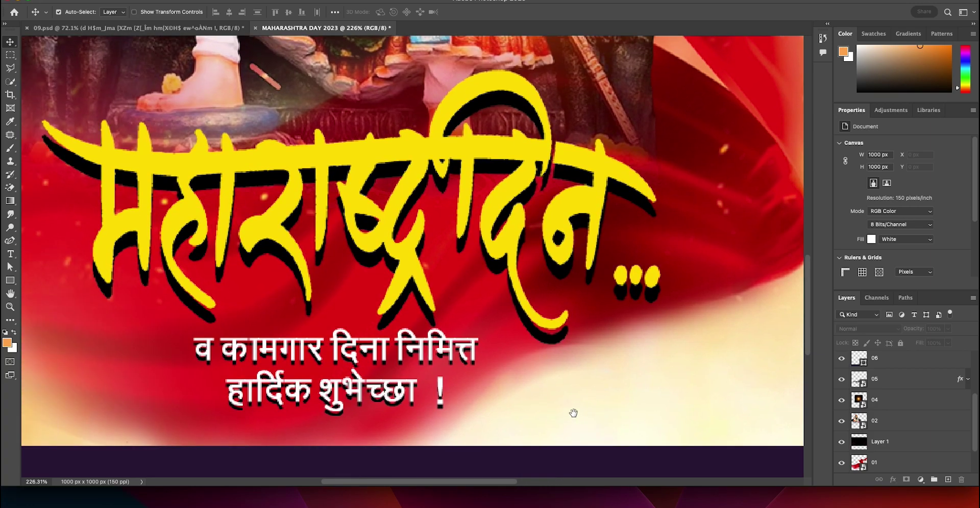
mouse_move(464, 392)
left_mouse_down()
mouse_move(544, 380)
mouse_move(482, 212)
left_mouse_up()
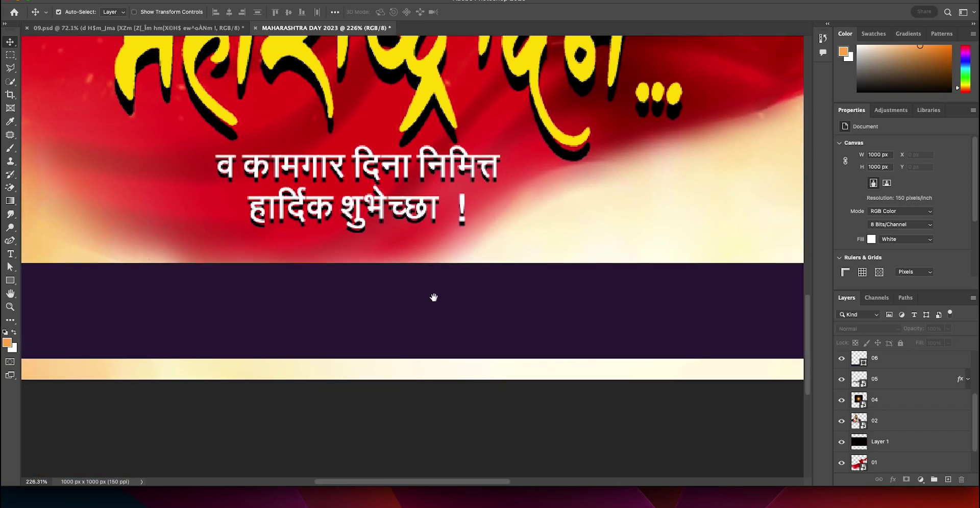
scroll(516, 311, "left", 5)
scroll(446, 392, "right", 5)
scroll(446, 392, "up", 4)
scroll(446, 392, "up", 2)
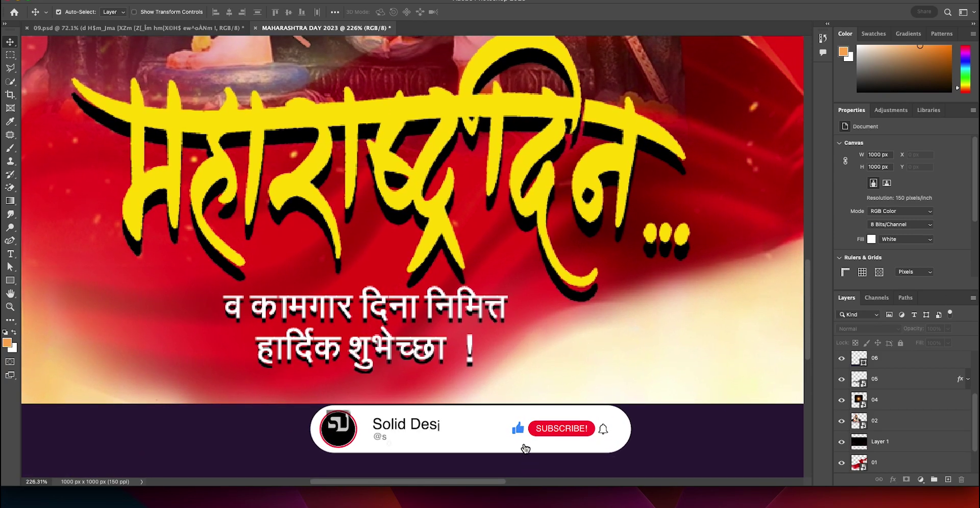
scroll(422, 304, "up", 1)
Step: Set the white subtitle's Drop Shadow distance to 2 px
left_click(422, 304)
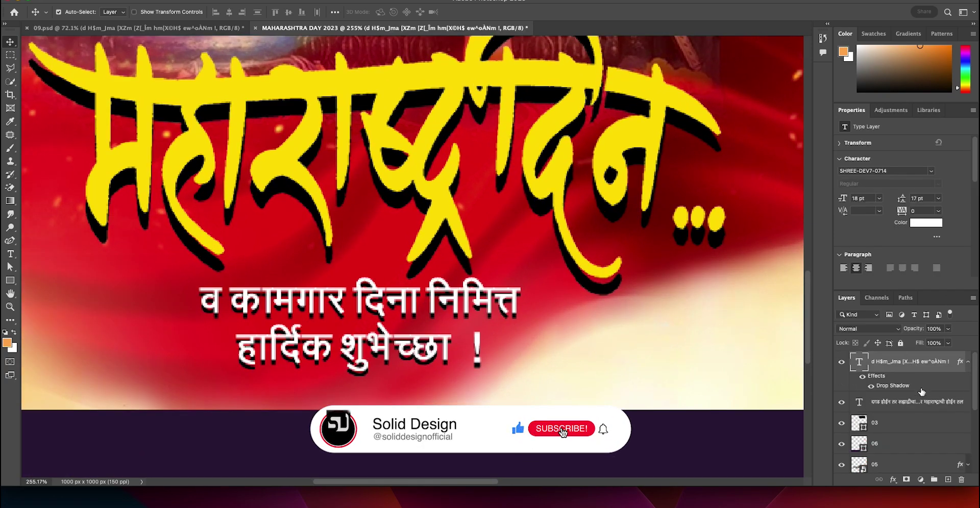
double_click(893, 385)
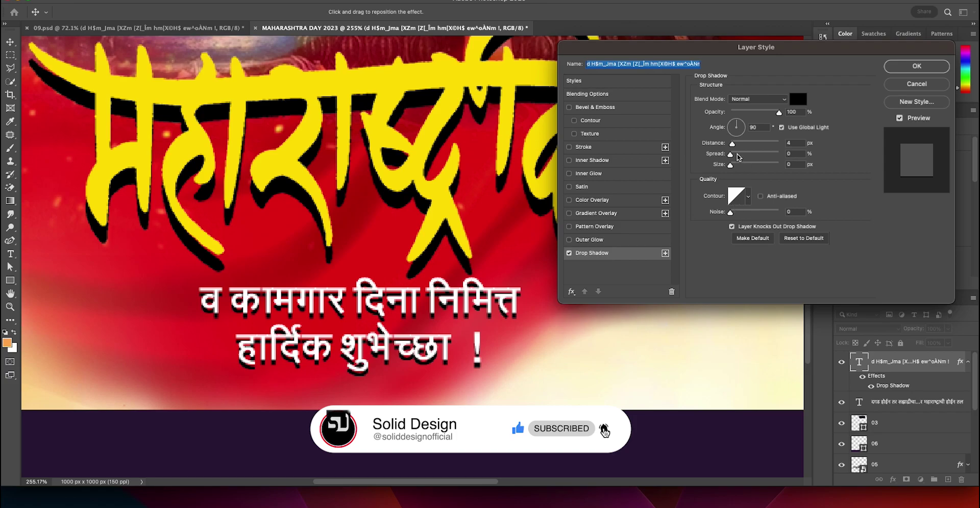
left_click_drag(733, 145, 732, 147)
left_click(897, 72)
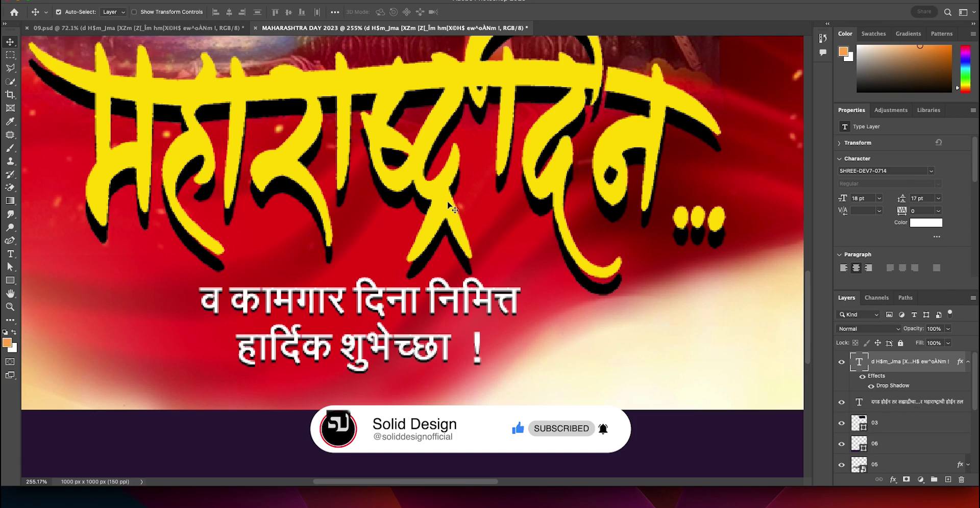
Step: Set yellow title layer 05's Drop Shadow distance to 9 px and fit the poster on screen
left_click(519, 221)
scroll(917, 440, "down", 2)
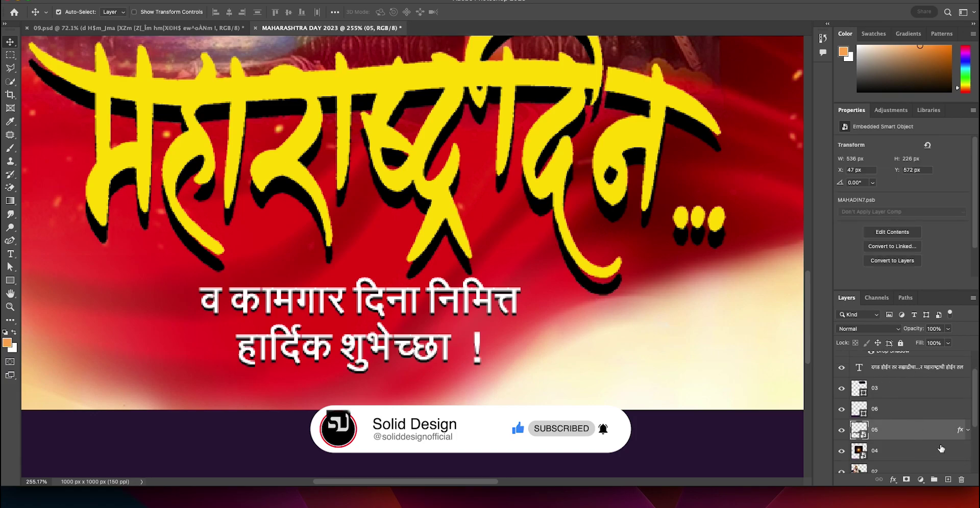
left_click(966, 432)
double_click(892, 453)
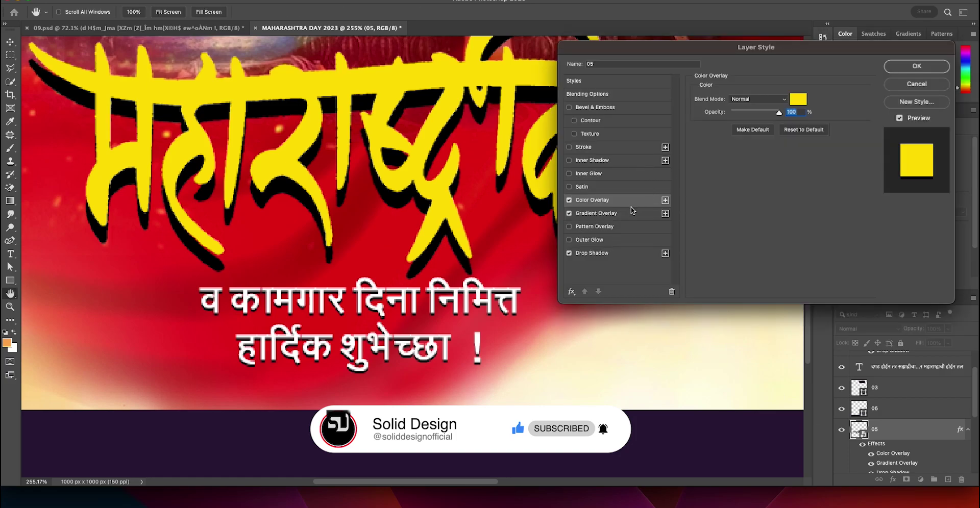
left_click(616, 256)
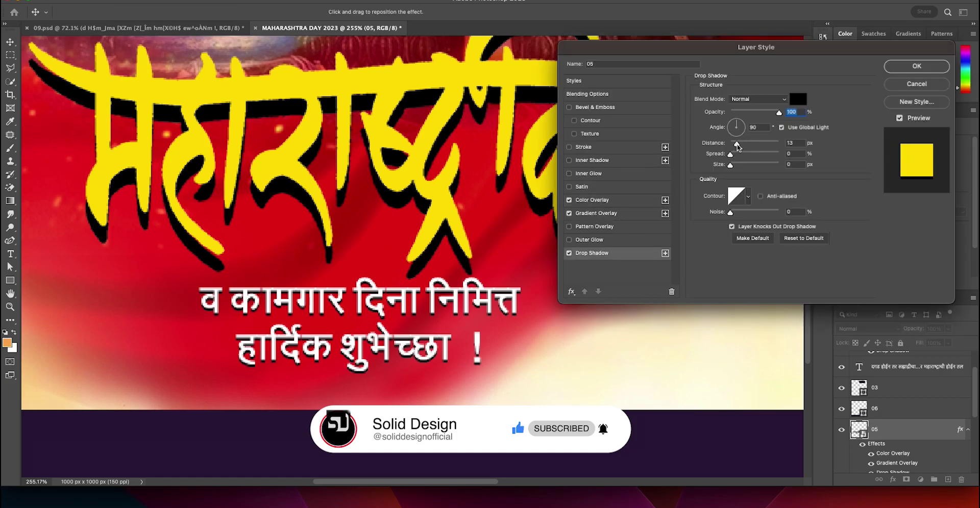
left_click_drag(736, 145, 734, 145)
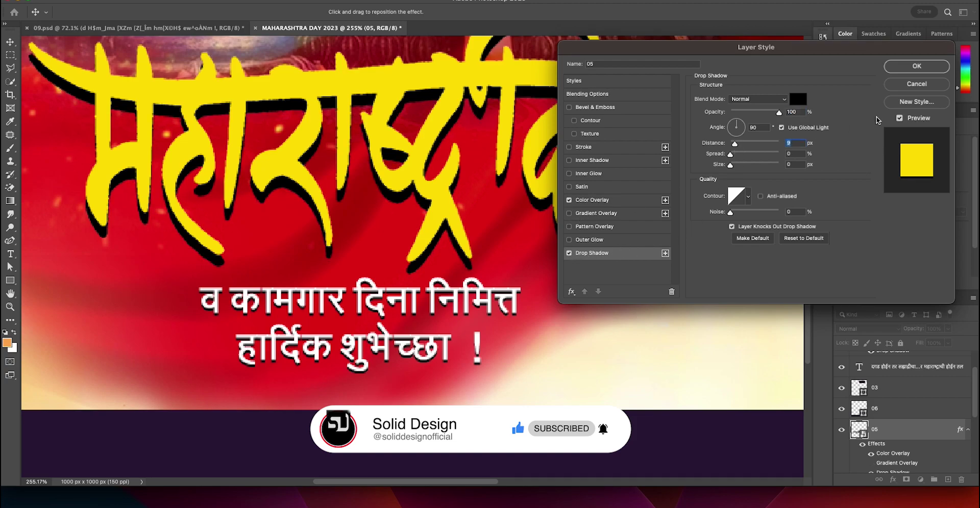
left_click(917, 66)
key("ctrl")
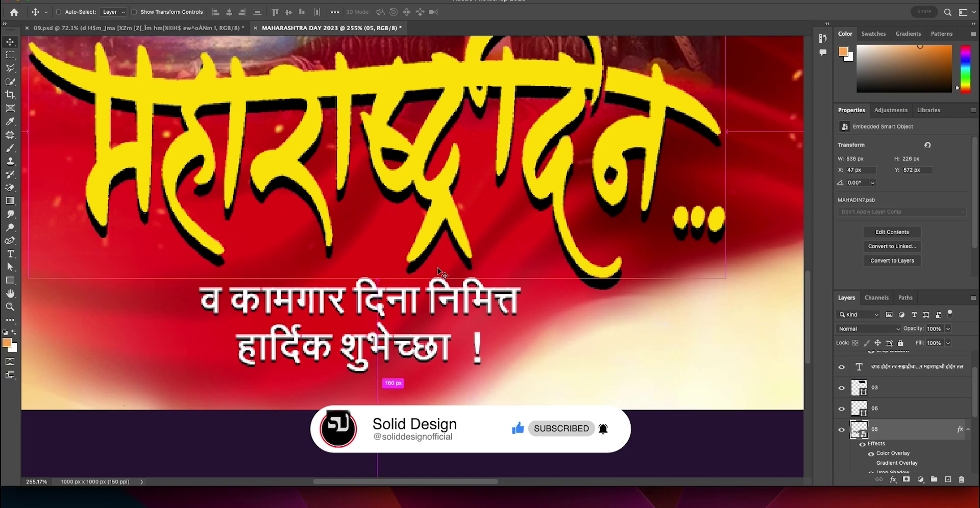
key("ctrl+0")
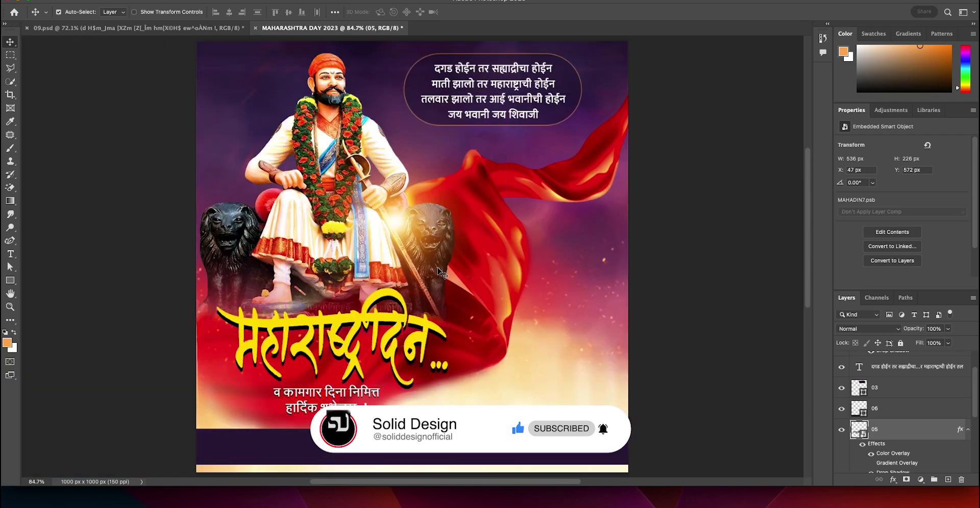
Step: Close 09.psd without saving and bring up Save As for the poster
left_click(135, 122)
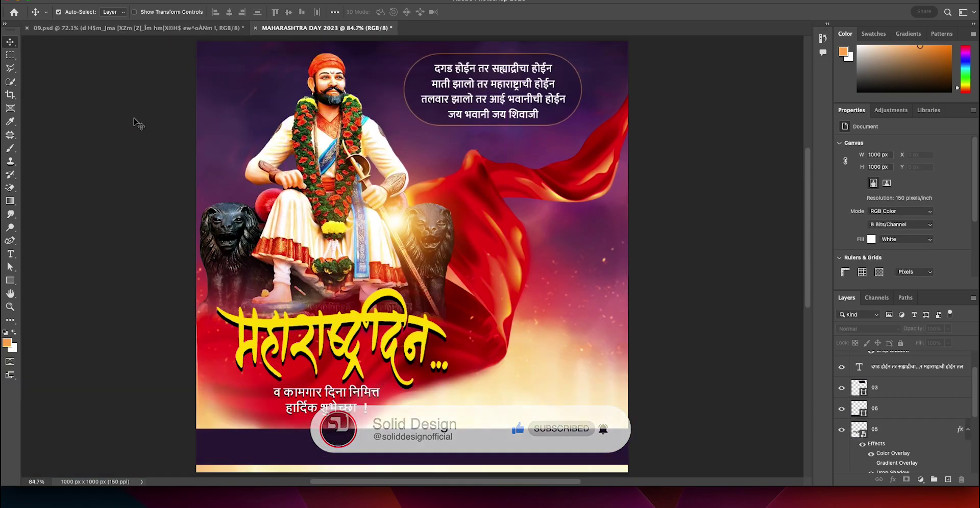
left_click(27, 27)
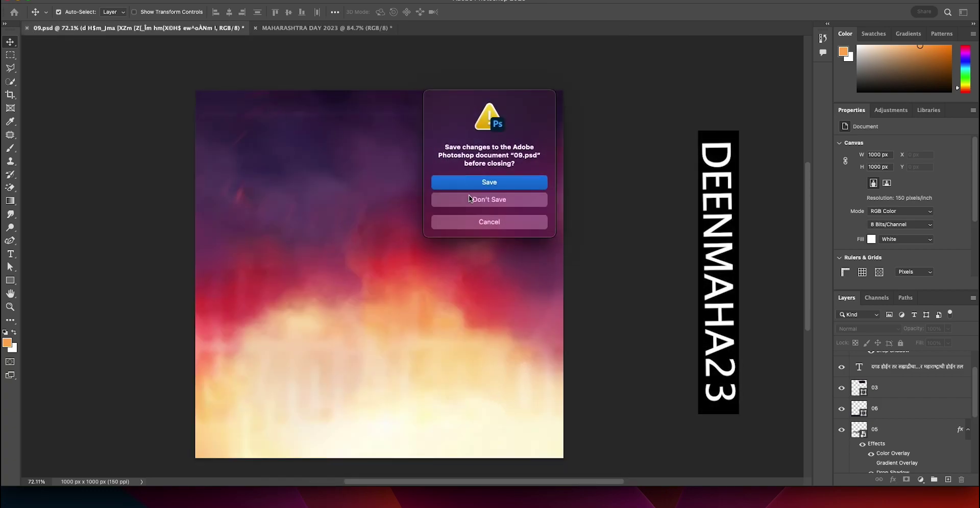
left_click(469, 199)
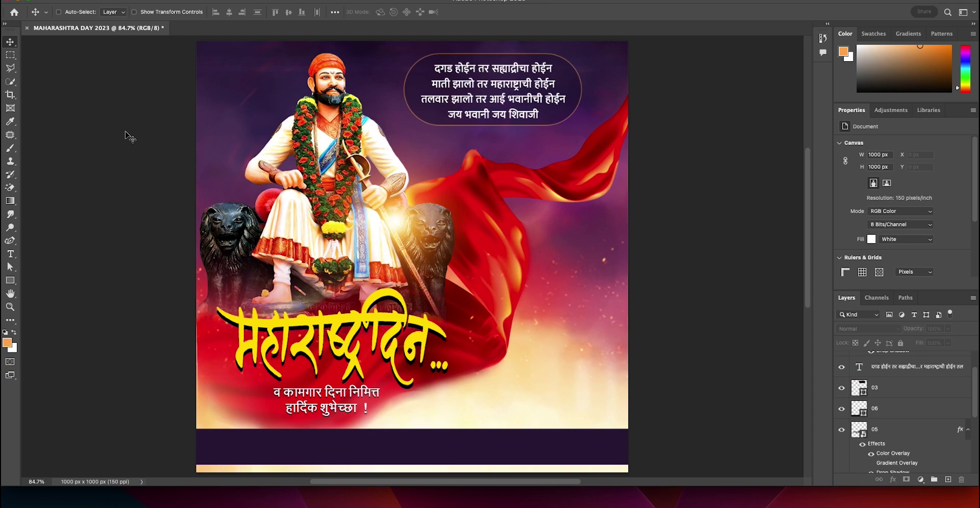
key("ctrl+s")
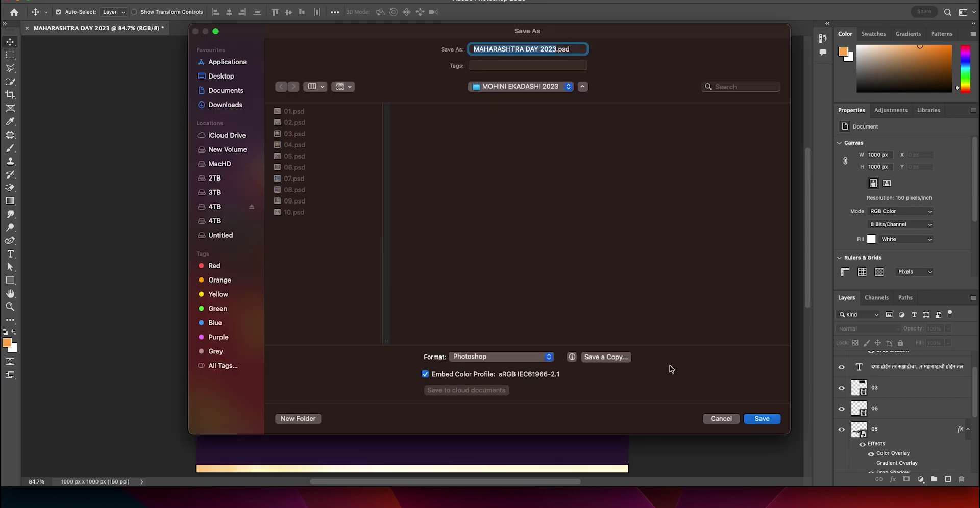
Step: Save MAHARASHTRA DAY 2023.psd in Downloads as a PSD, then collapse layer 05's effects list
left_click(225, 105)
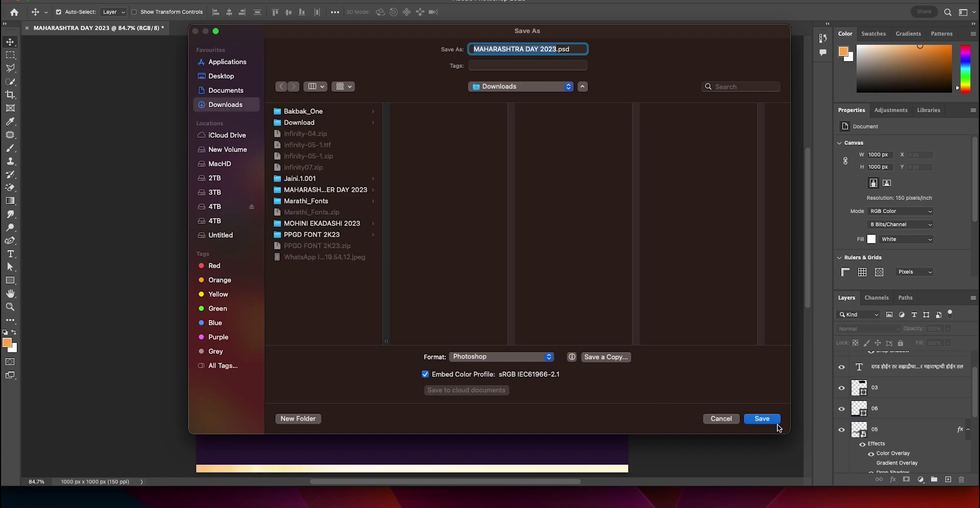
left_click(762, 419)
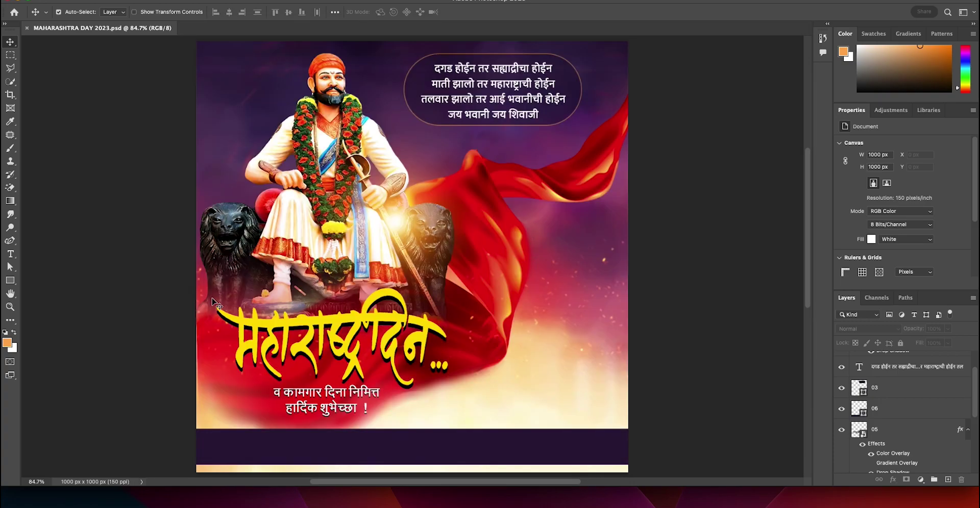
left_click(963, 433)
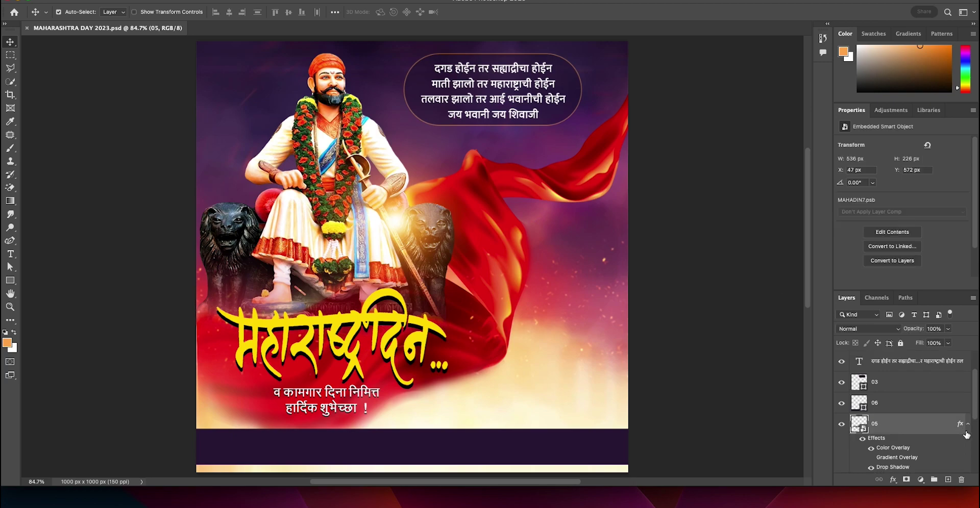
left_click(967, 431)
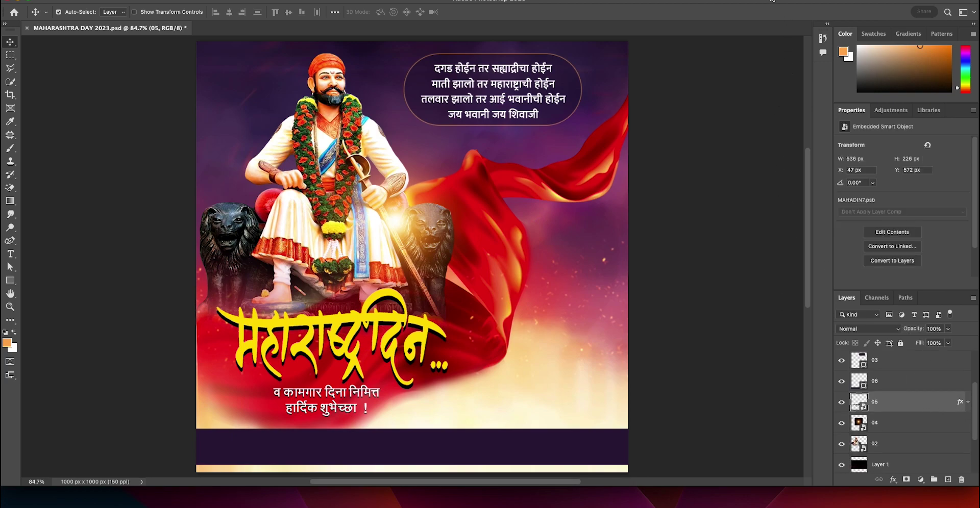